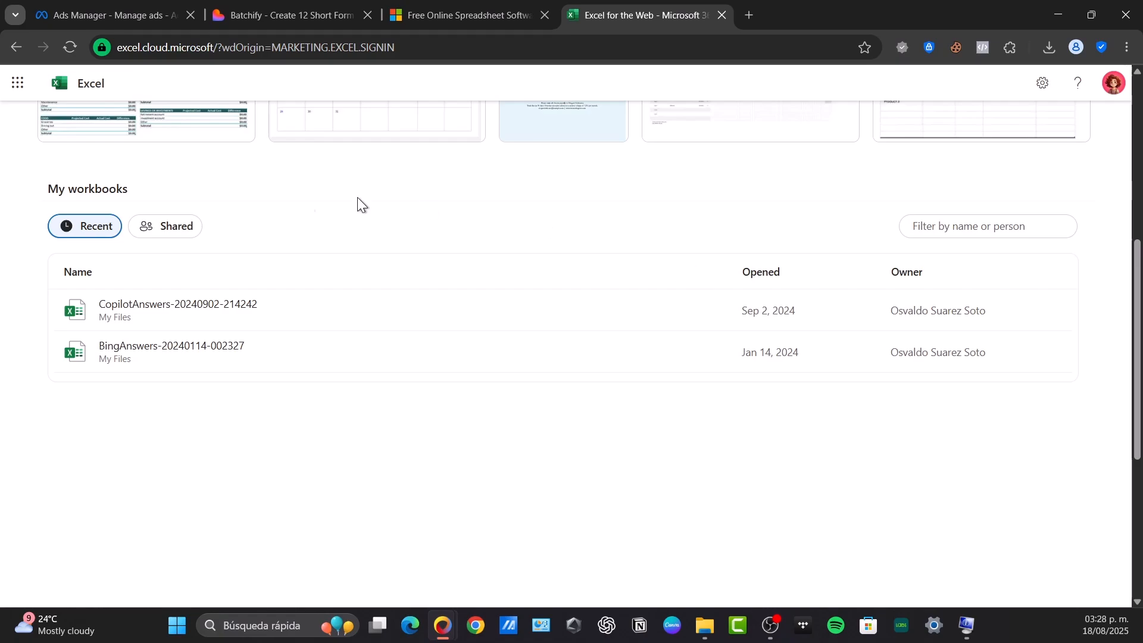
# Step: Create a workbook from the Northwind Traders business planning checklist template in the Lists category
pyautogui.scroll(7, 397, 273)
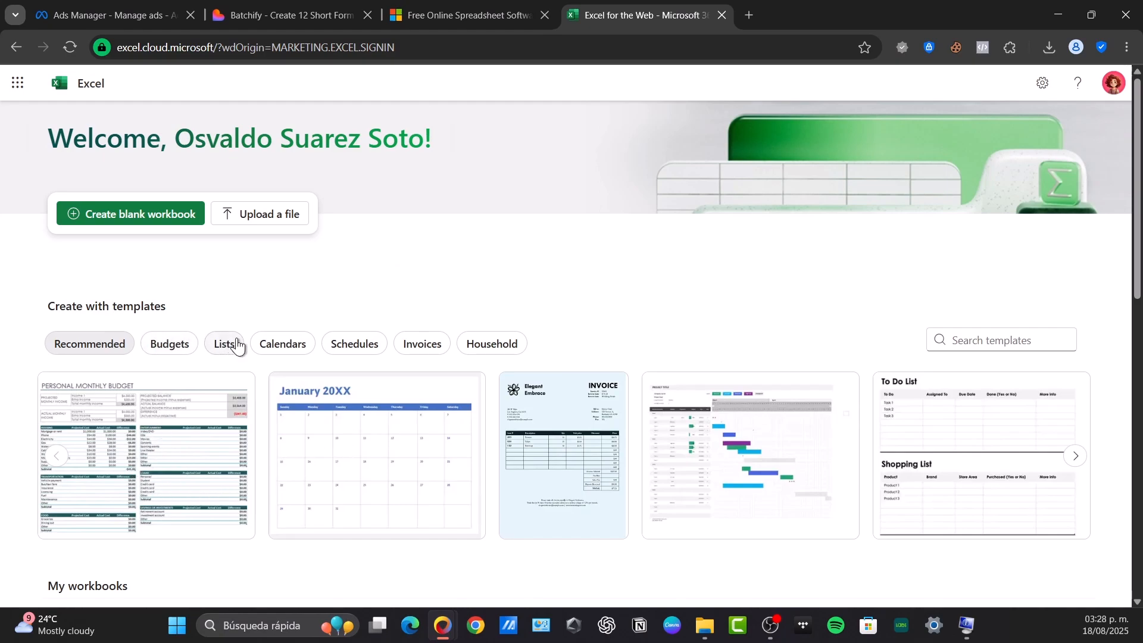
pyautogui.click(266, 353)
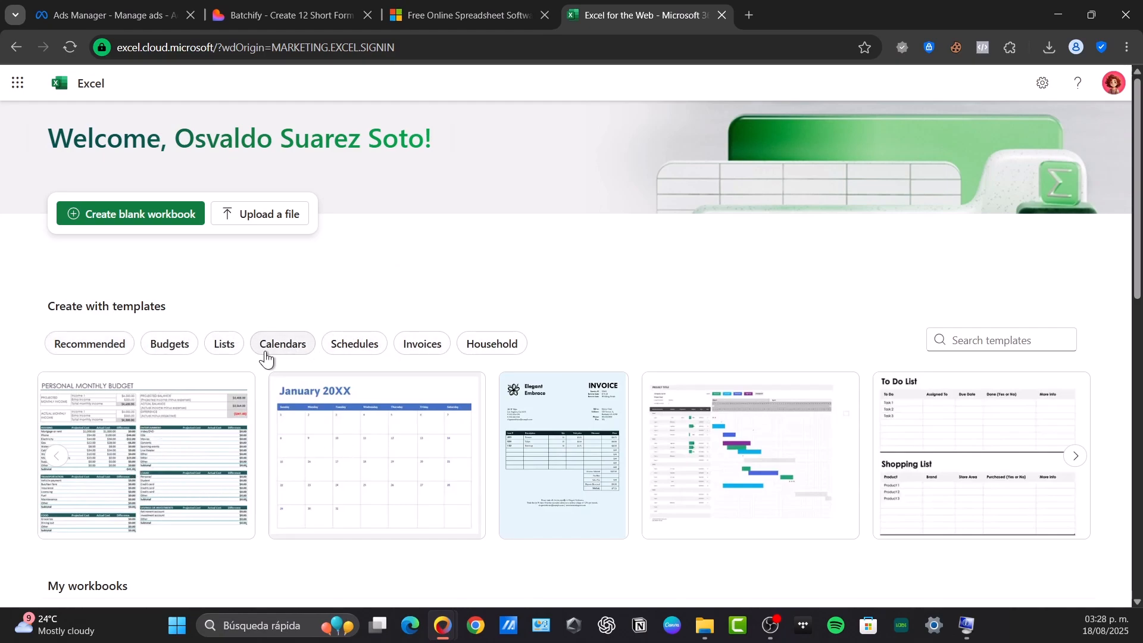
pyautogui.click(231, 353)
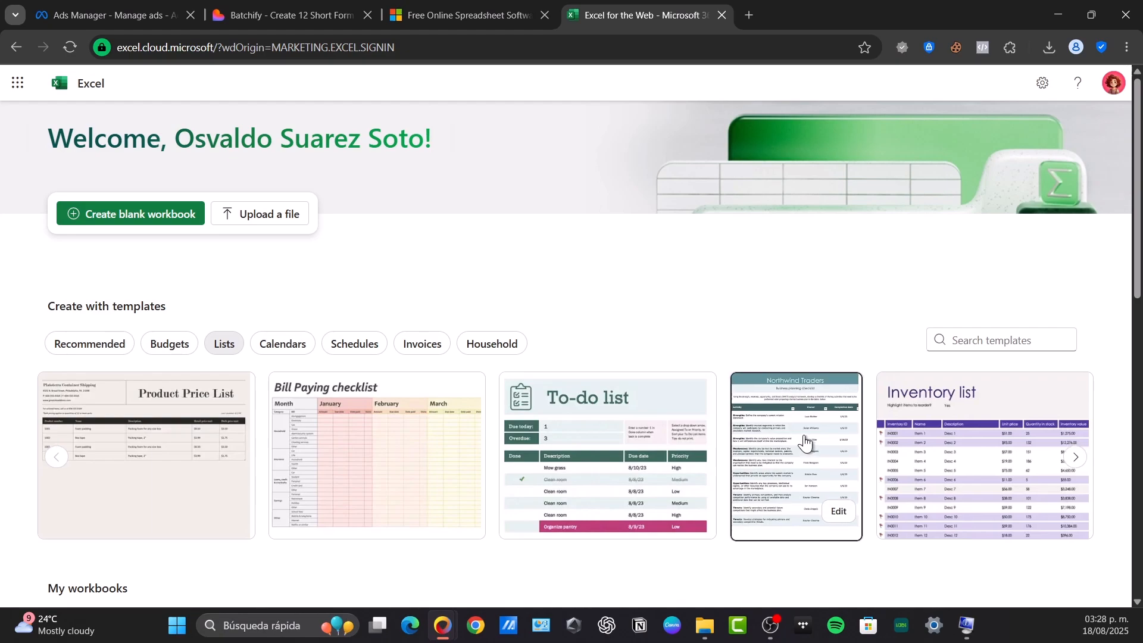
pyautogui.click(849, 504)
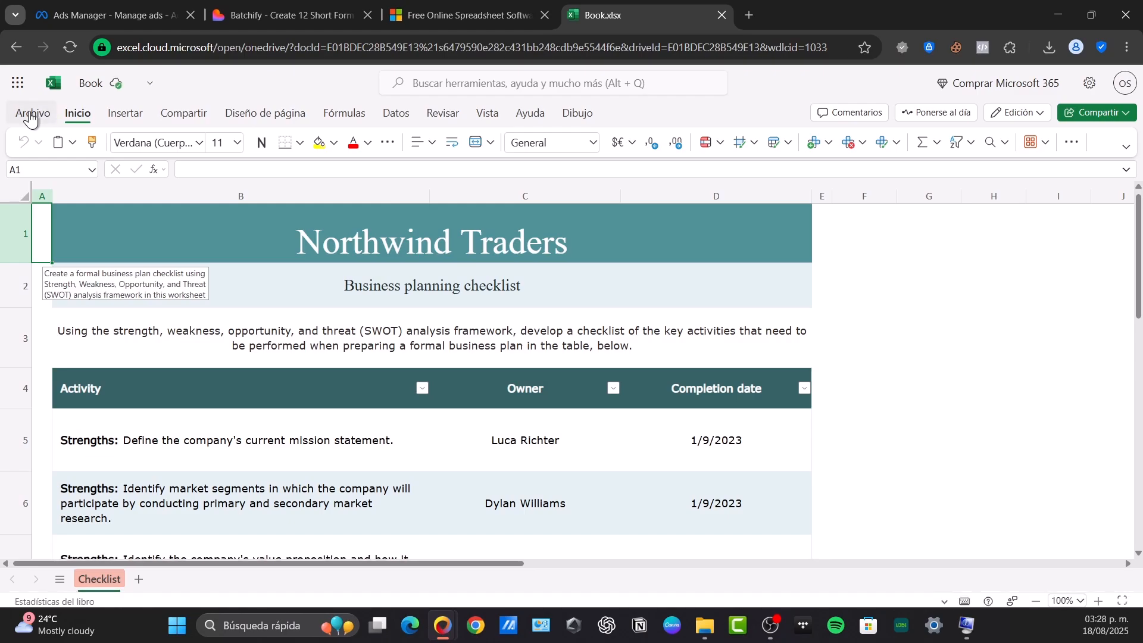
# Step: Look through the Microsoft Excel product page down to its footer and return to the Book.xlsx workbook
pyautogui.click(480, 5)
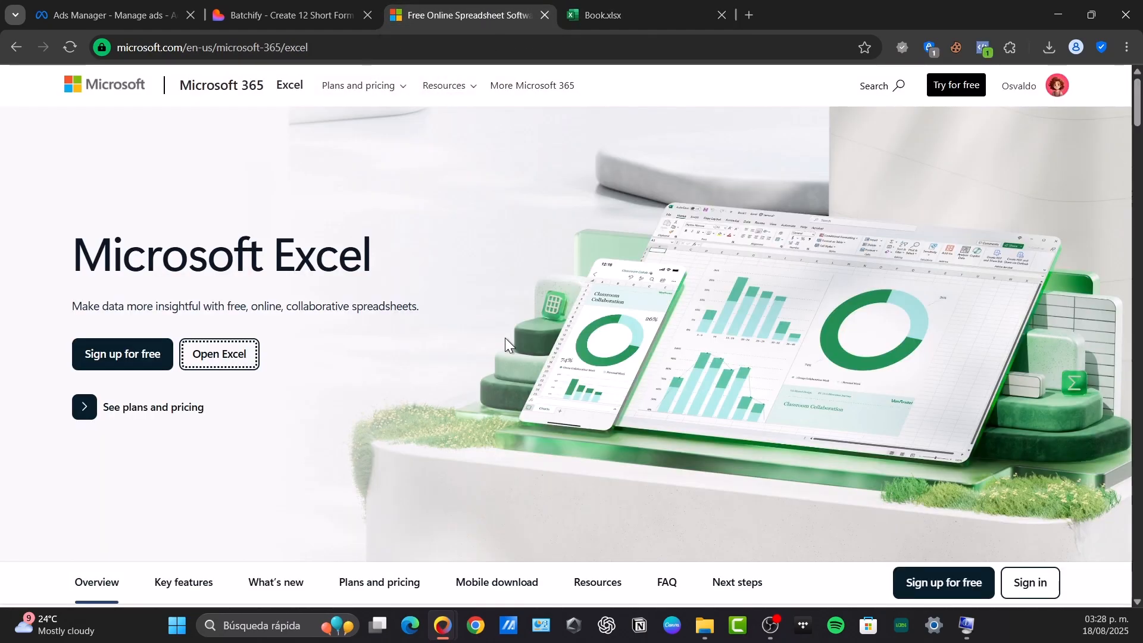
pyautogui.scroll(-20, 505, 338)
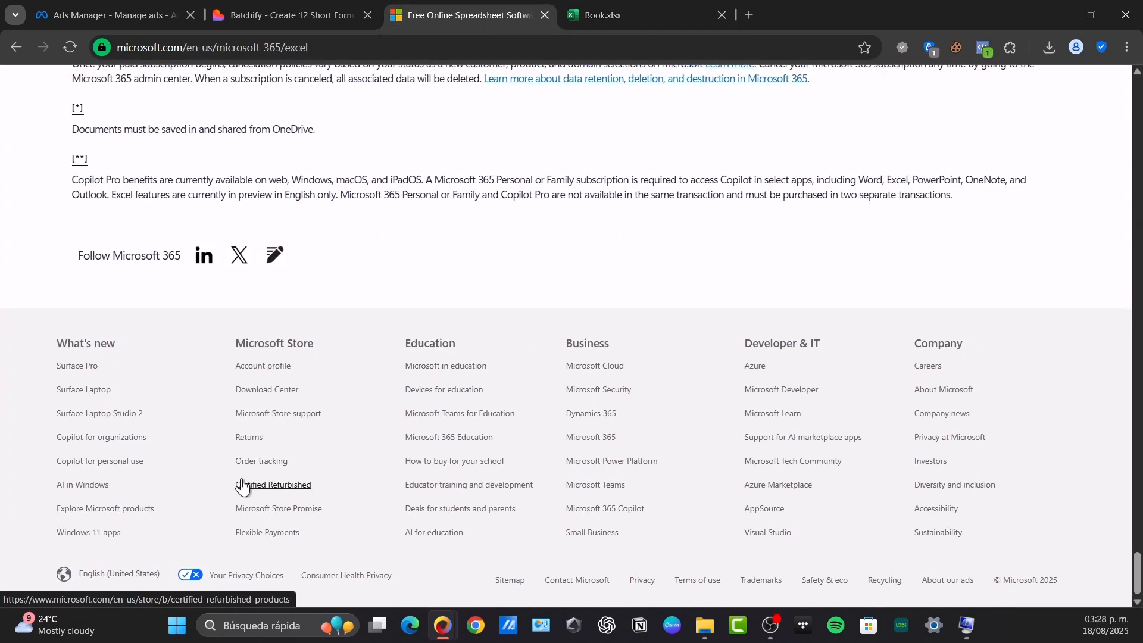
pyautogui.click(598, 14)
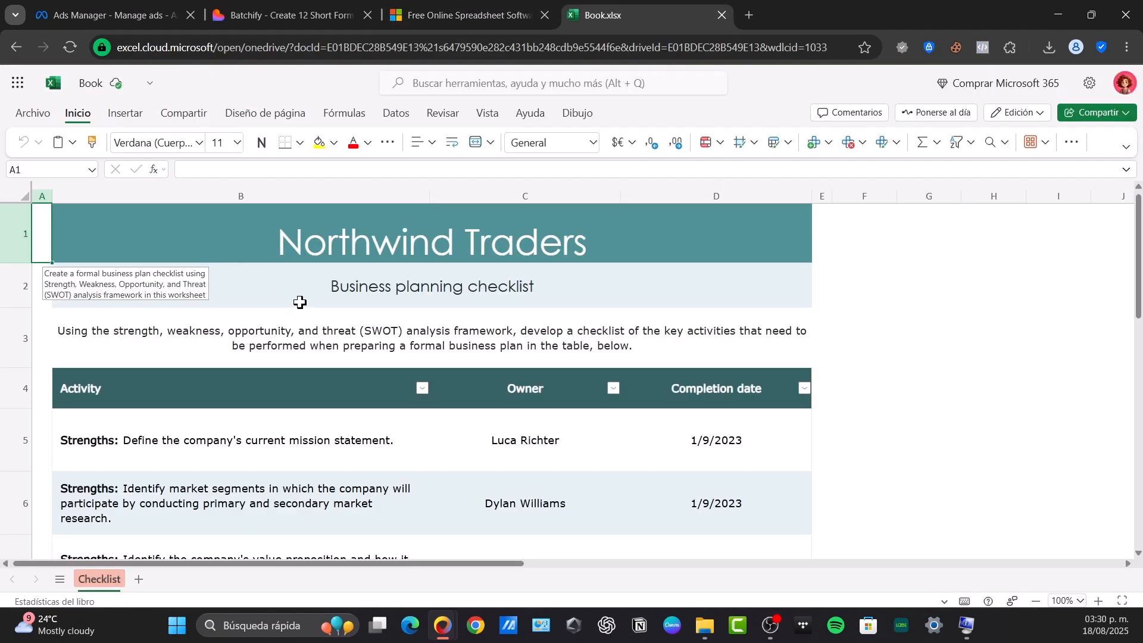
# Step: Change the workbook's regional format setting to Inglés (Canadá)
pyautogui.click(50, 122)
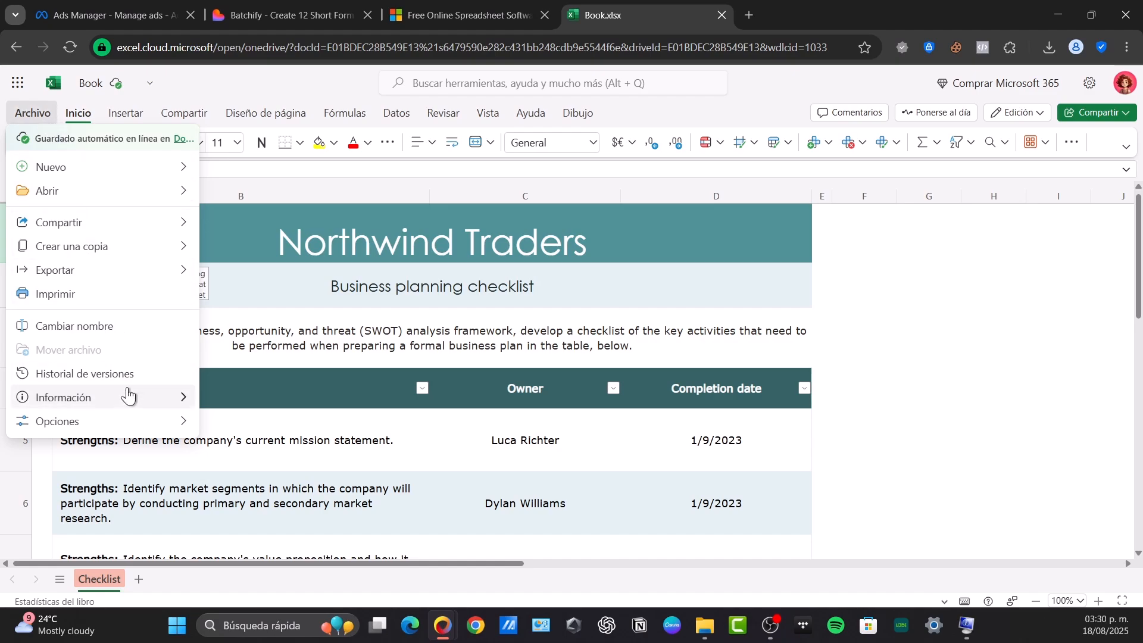
pyautogui.moveTo(112, 424)
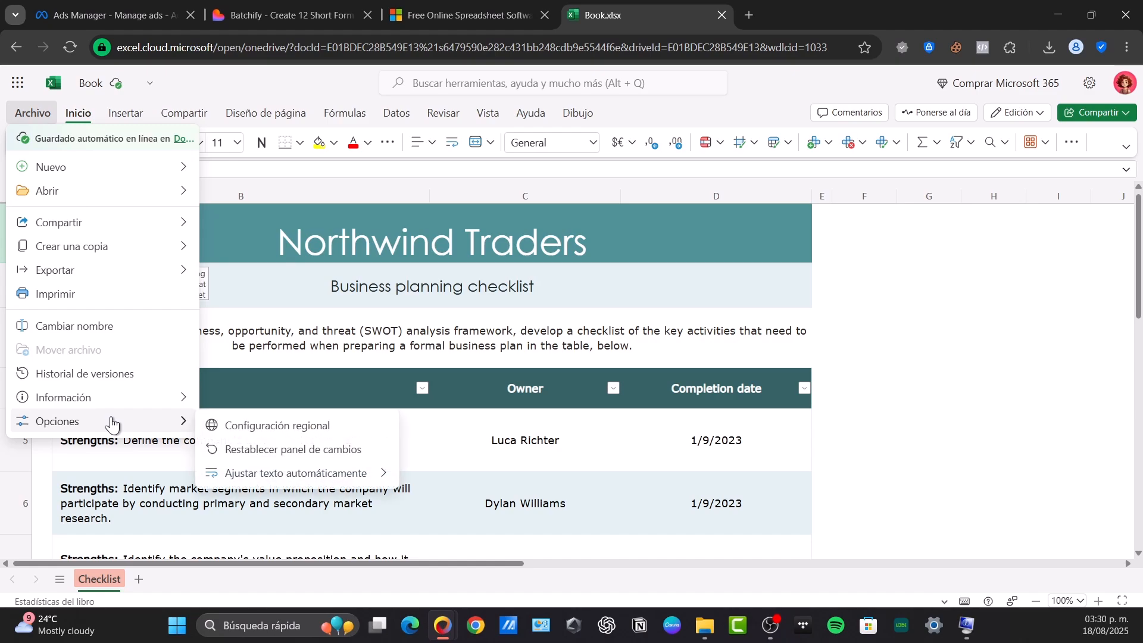
pyautogui.click(283, 419)
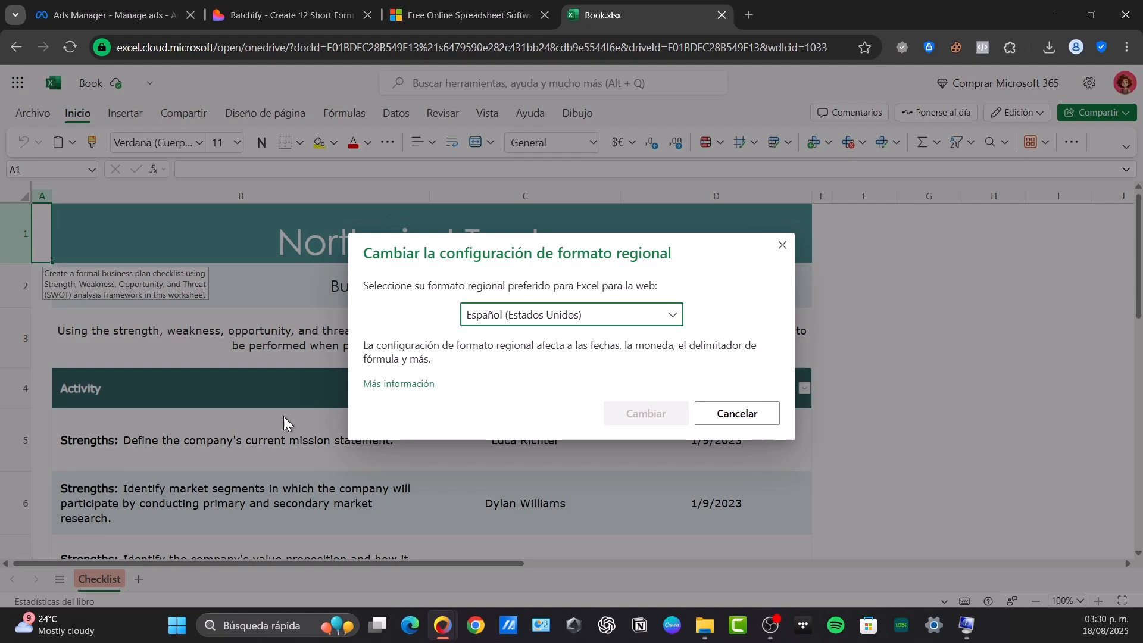
pyautogui.click(534, 314)
pyautogui.scroll(-2, 545, 451)
pyautogui.scroll(-20, 546, 450)
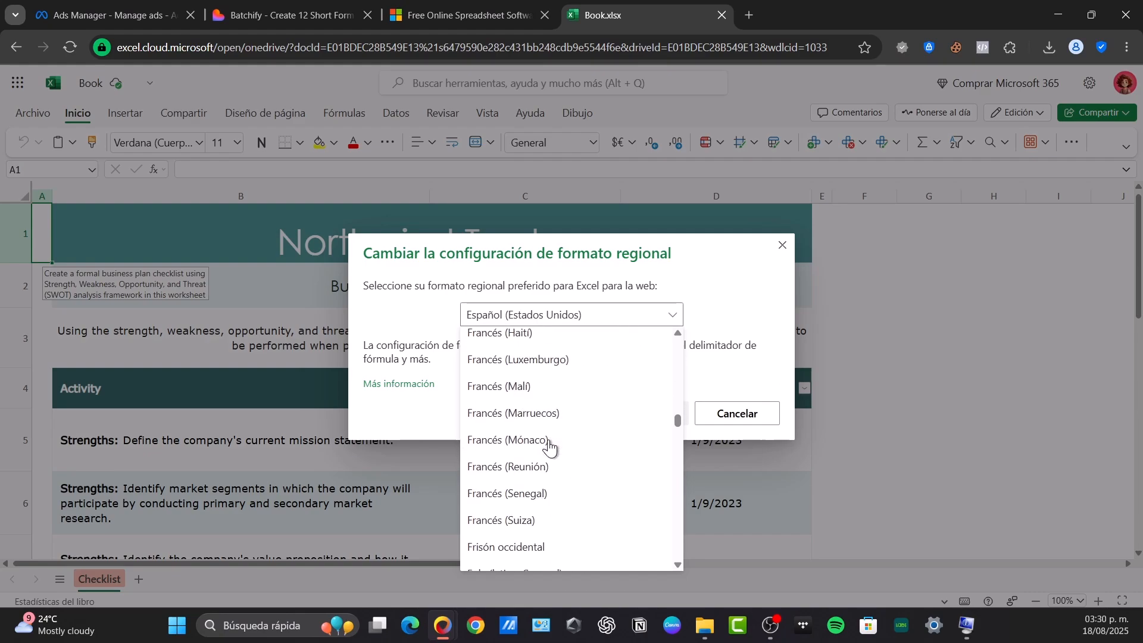
pyautogui.scroll(-5, 548, 447)
pyautogui.click(589, 486)
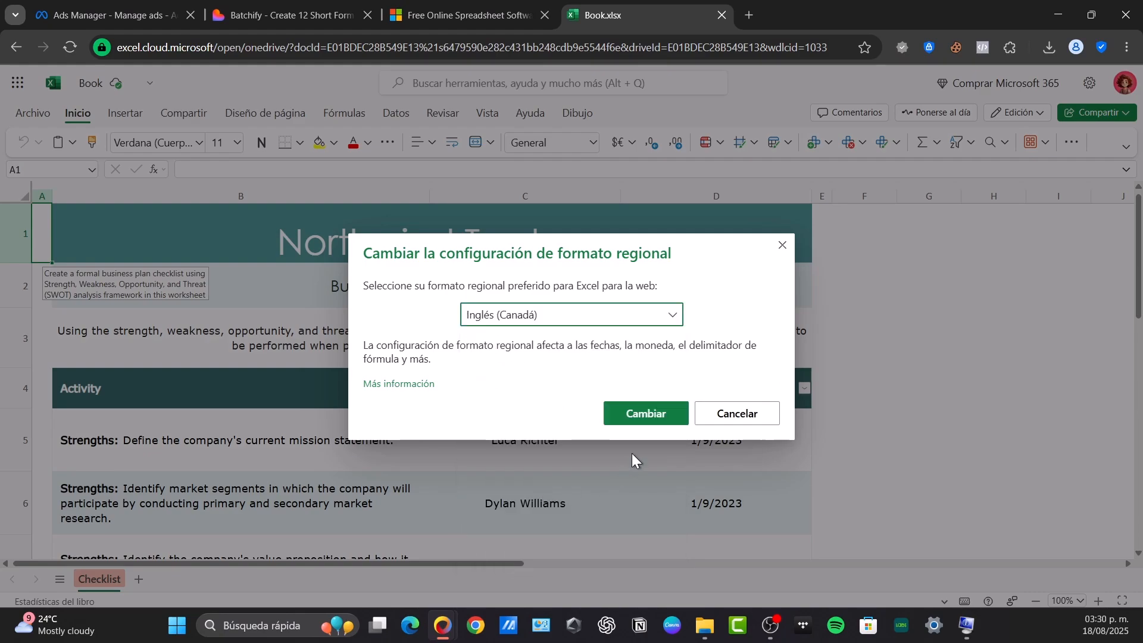
pyautogui.click(637, 413)
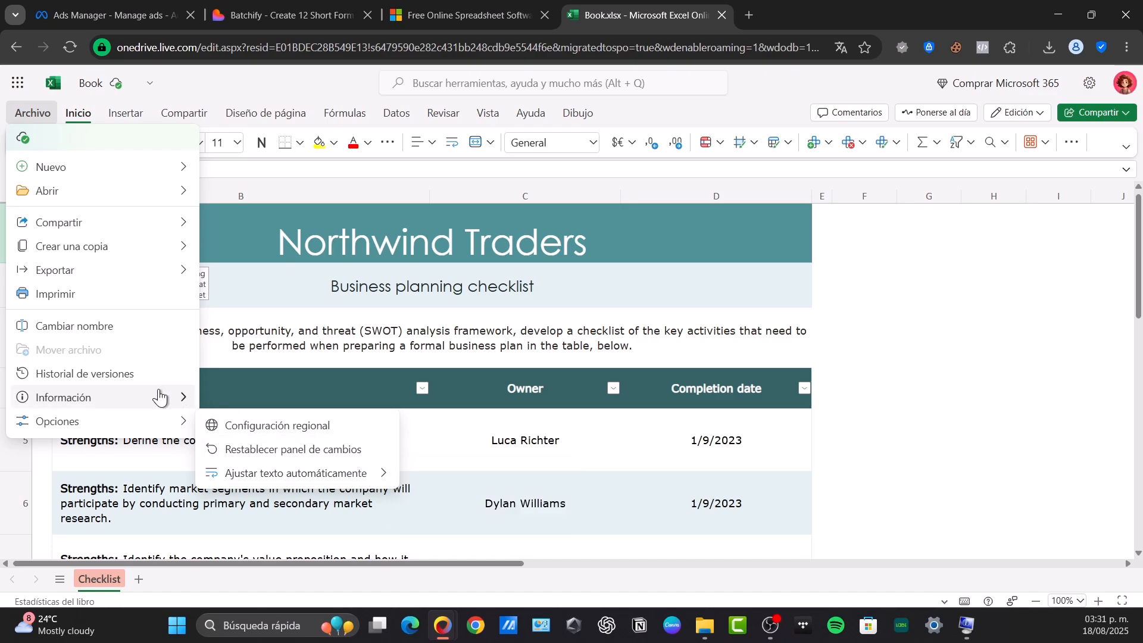
pyautogui.moveTo(160, 398)
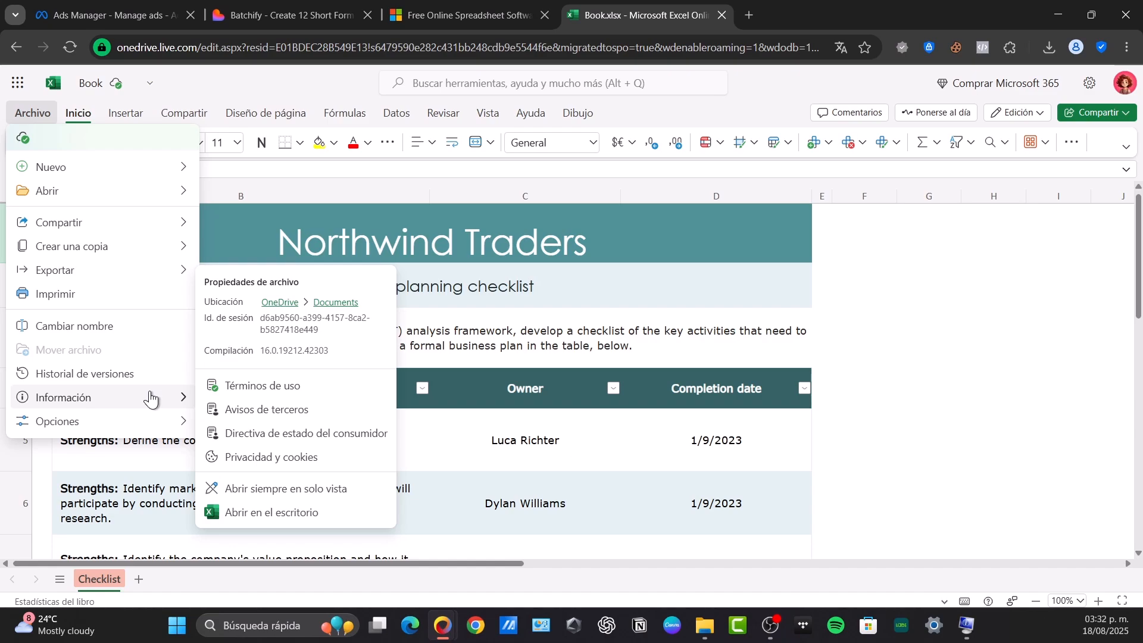
pyautogui.moveTo(155, 429)
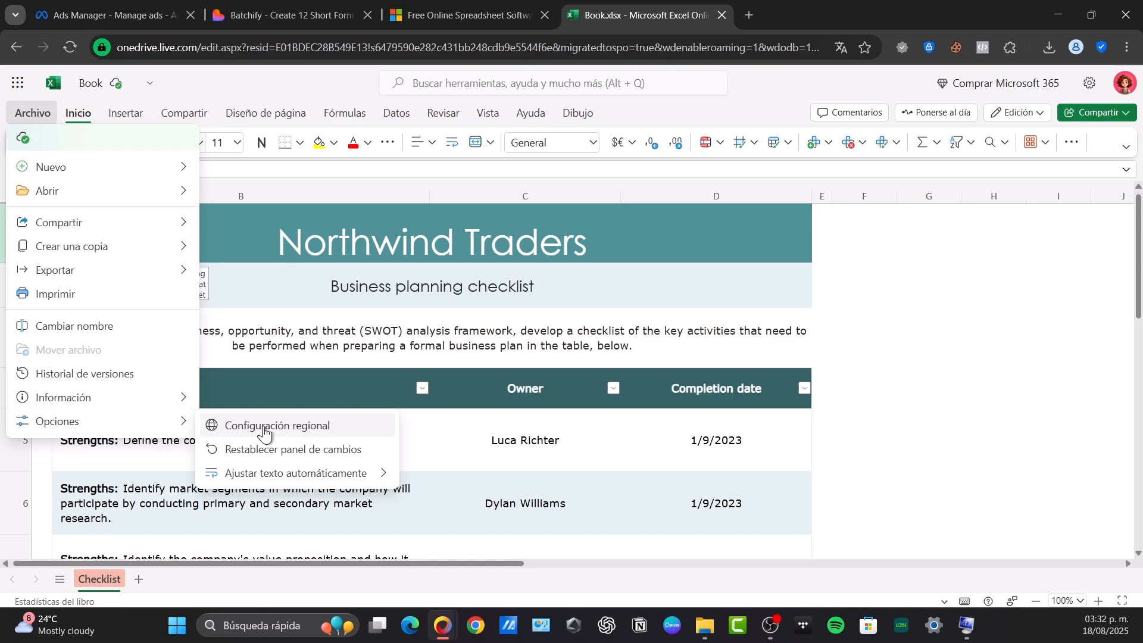
pyautogui.click(368, 453)
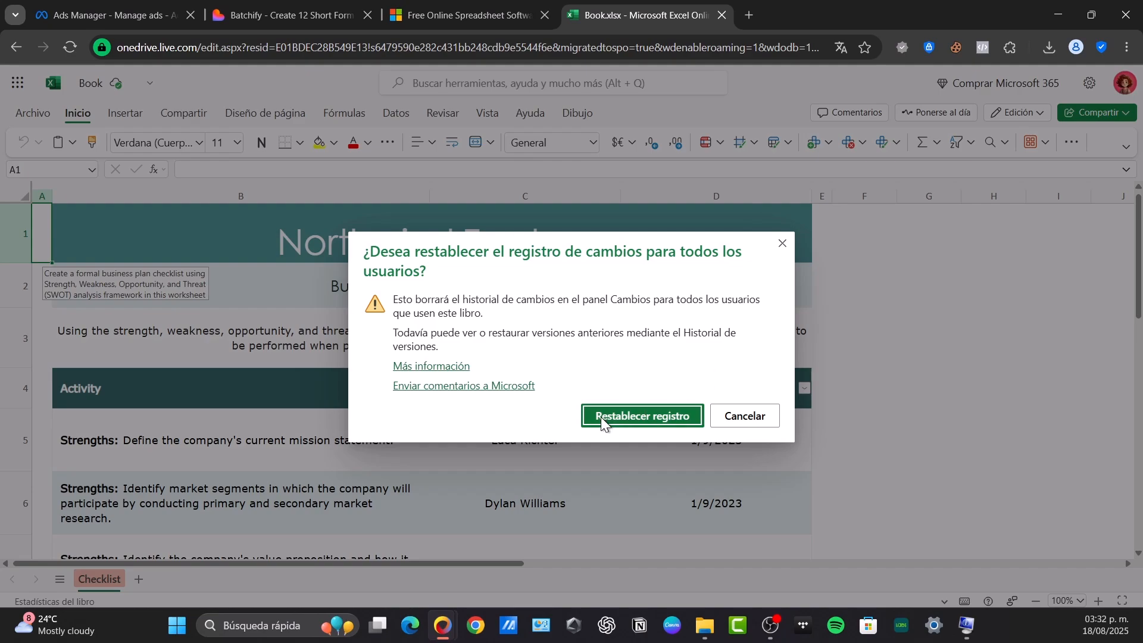
pyautogui.click(737, 417)
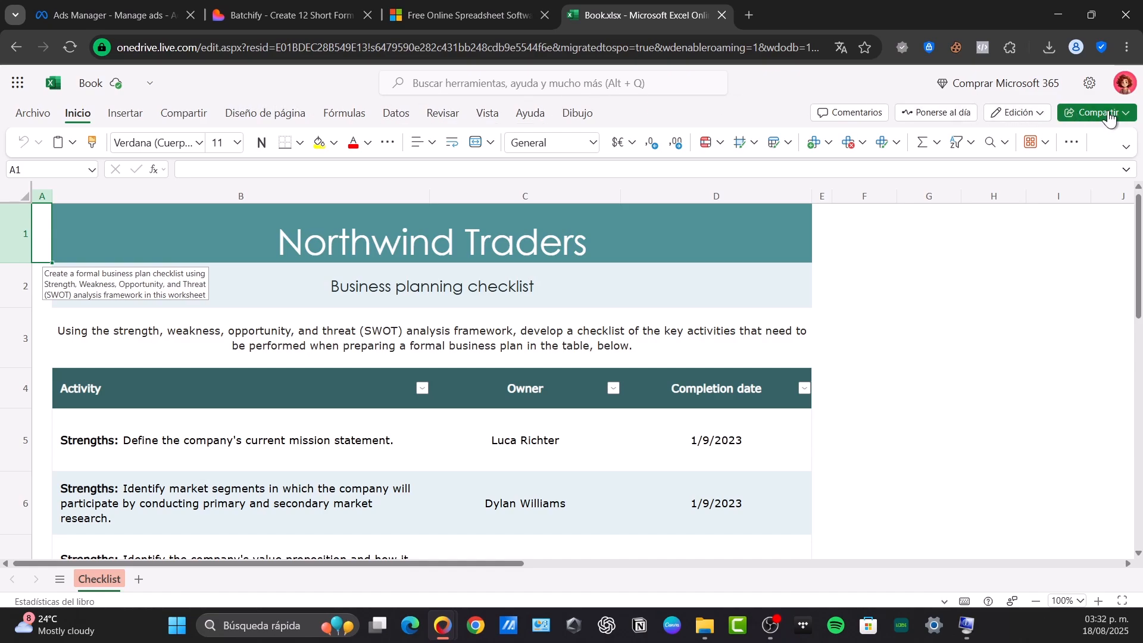
# Step: Insert a checkbox in cell A1 and another in cell B18 below the table
pyautogui.click(134, 116)
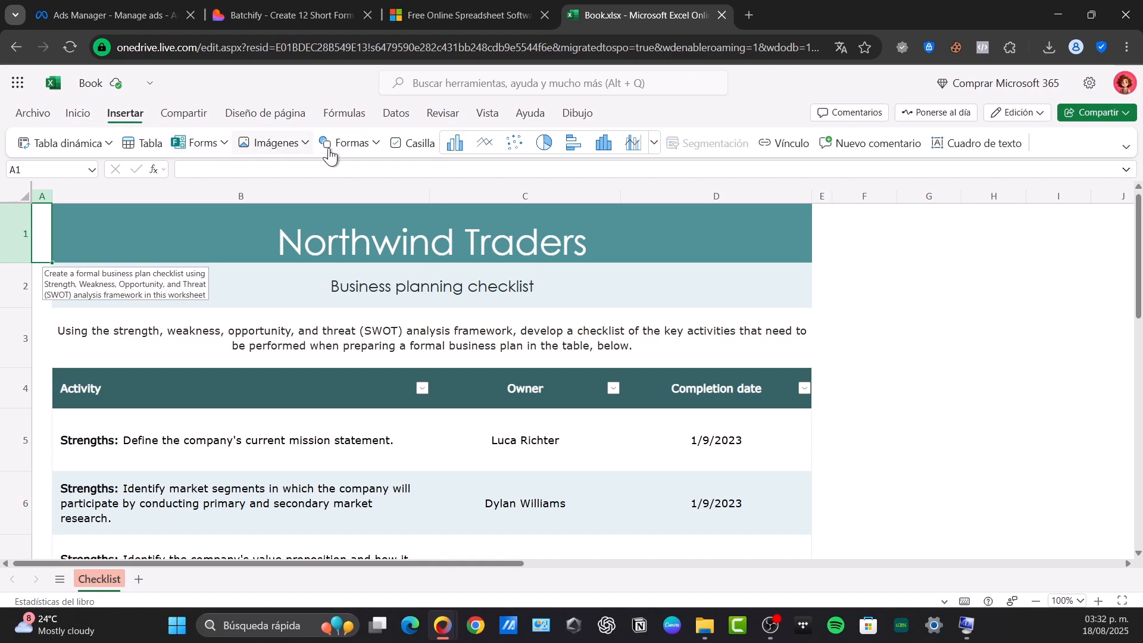
pyautogui.click(420, 147)
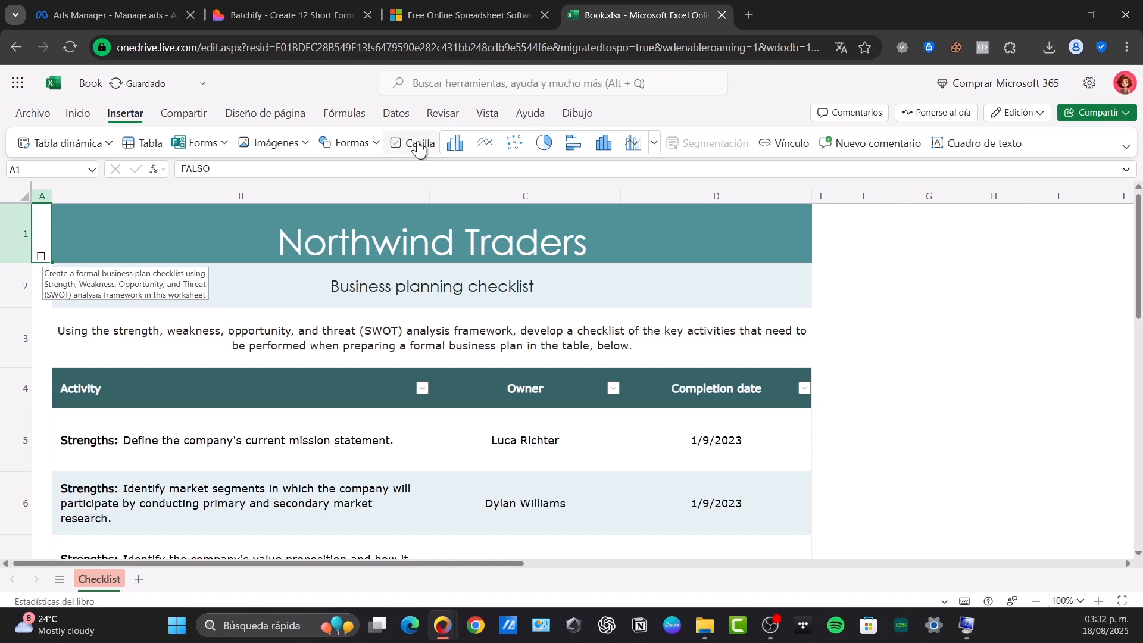
pyautogui.scroll(-10, 600, 348)
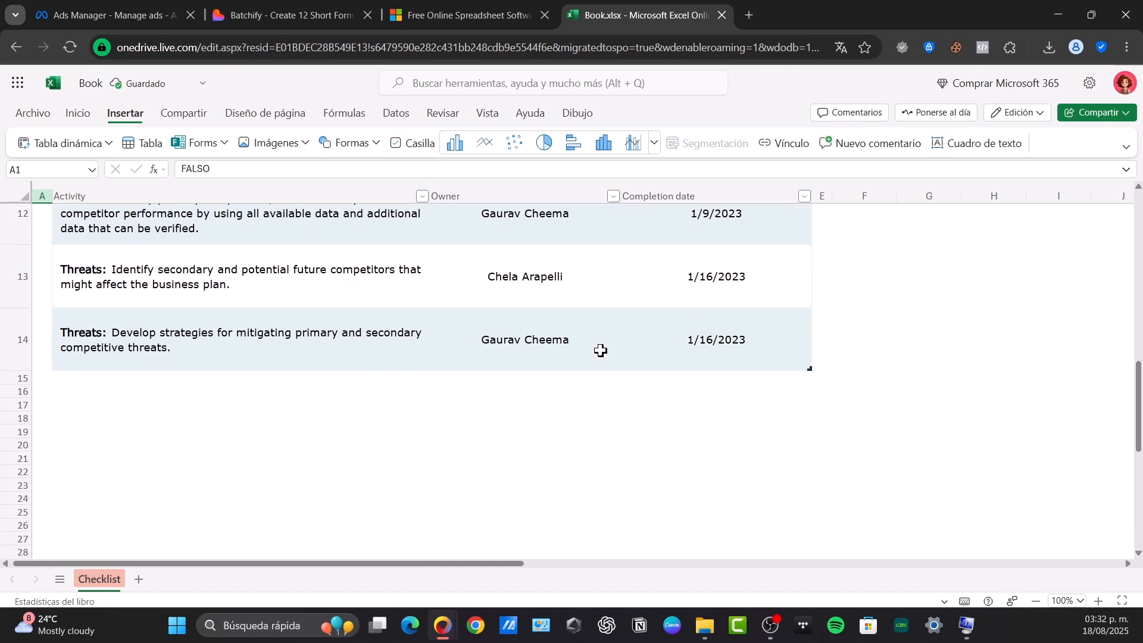
pyautogui.click(162, 413)
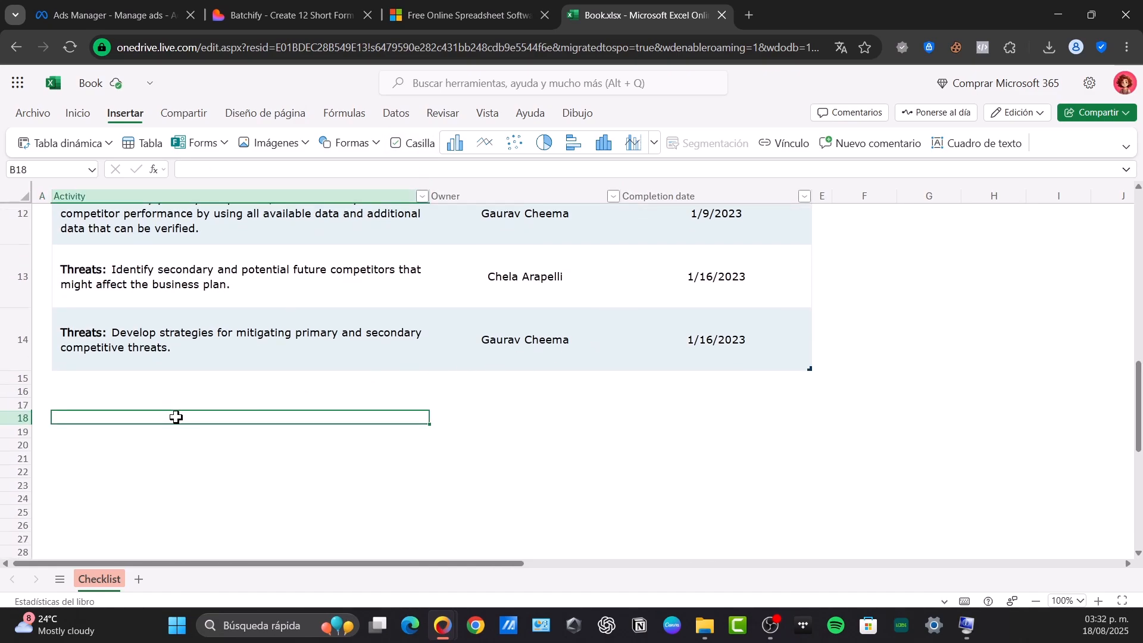
pyautogui.click(262, 434)
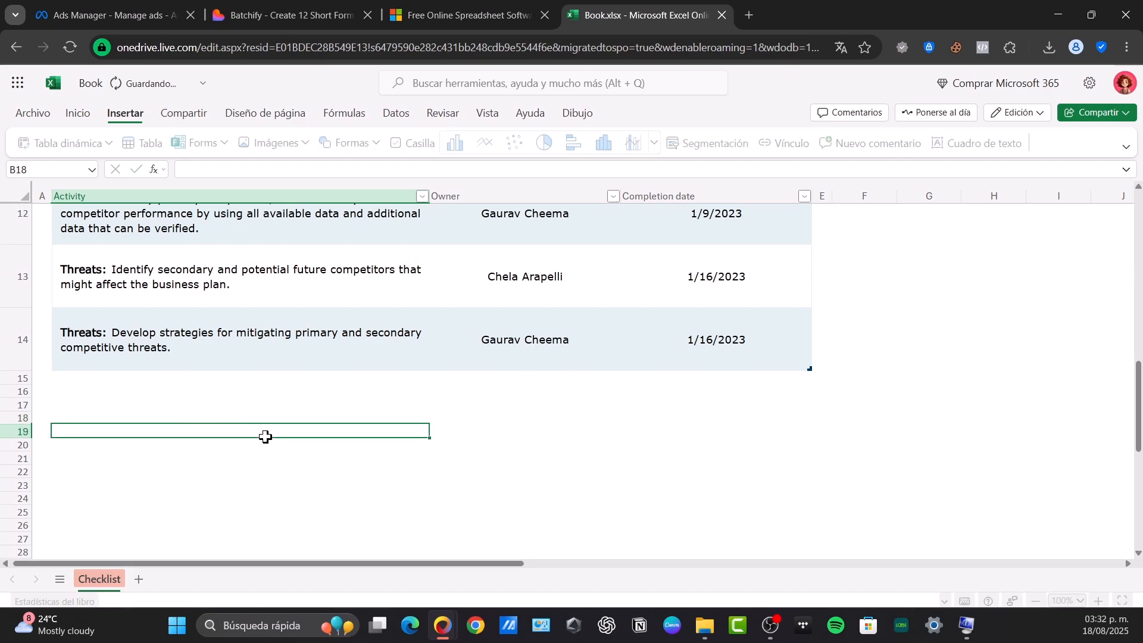
pyautogui.click(259, 414)
pyautogui.click(408, 149)
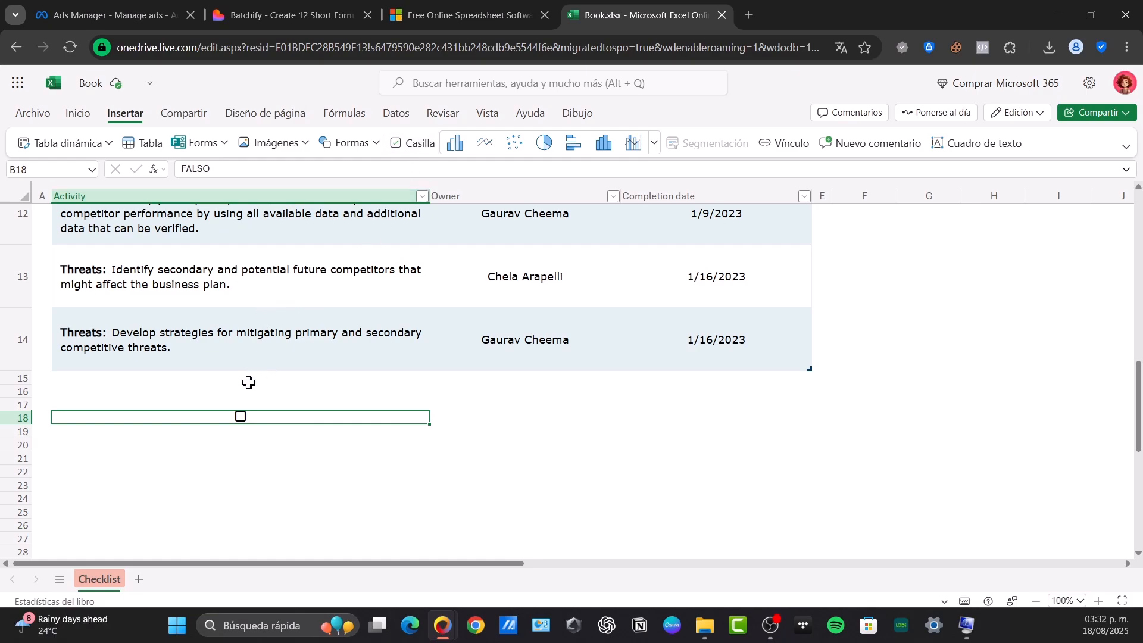
# Step: Copy the checkbox from cell B18 and paste it into cell G16
pyautogui.click(441, 416)
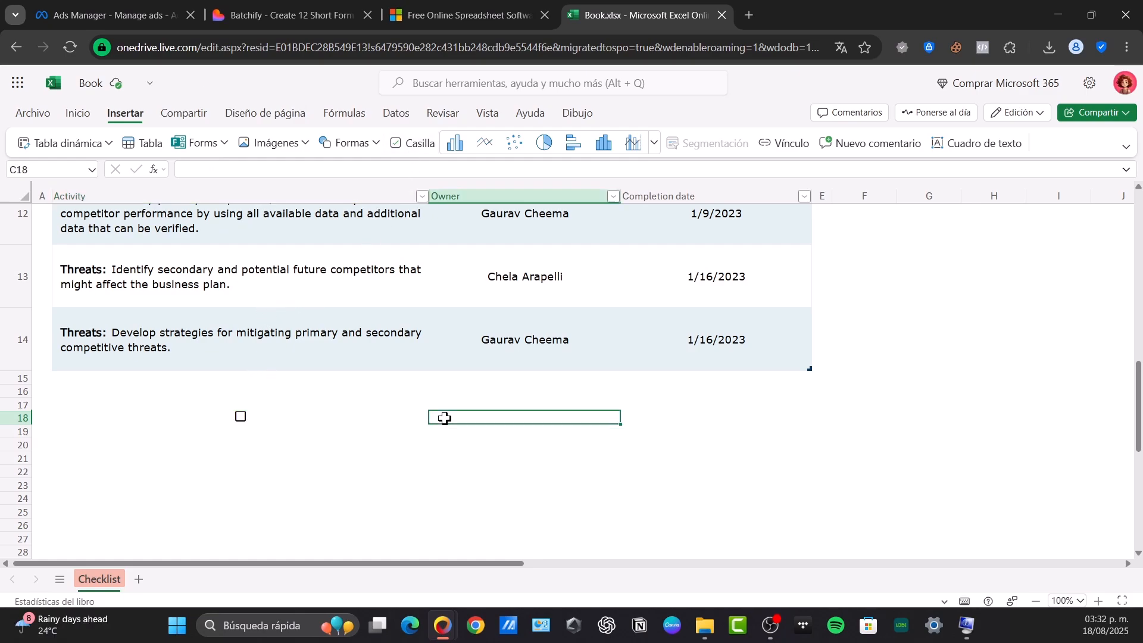
pyautogui.hotkey('ctrl', 'c')
pyautogui.click(900, 405)
pyautogui.click(927, 275)
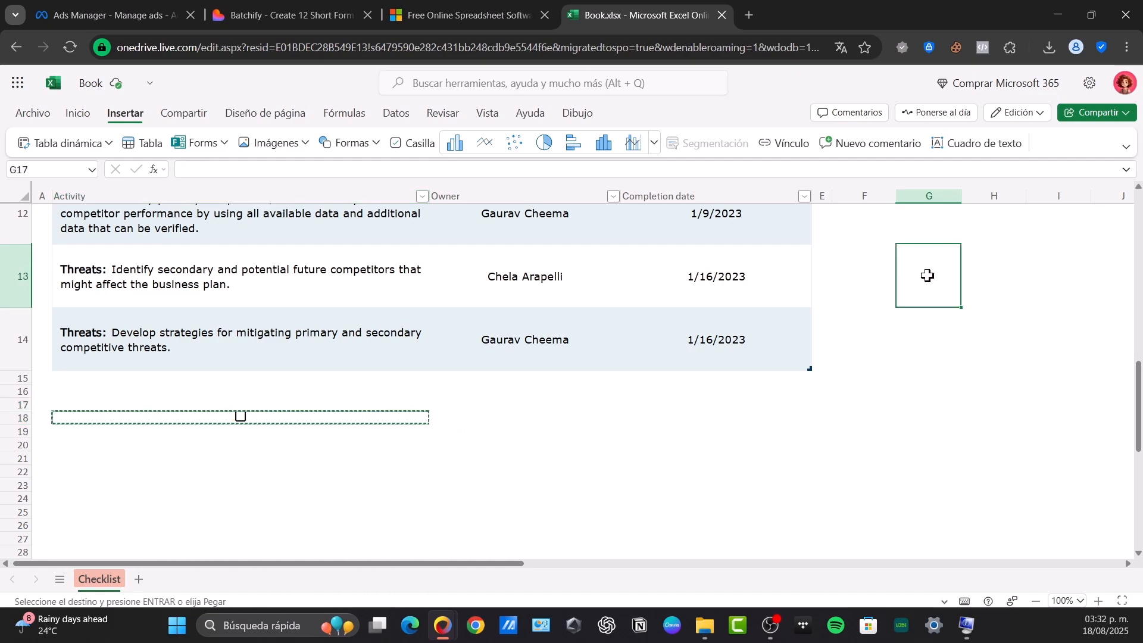
pyautogui.click(937, 316)
pyautogui.click(934, 390)
pyautogui.hotkey('ctrl', 'v')
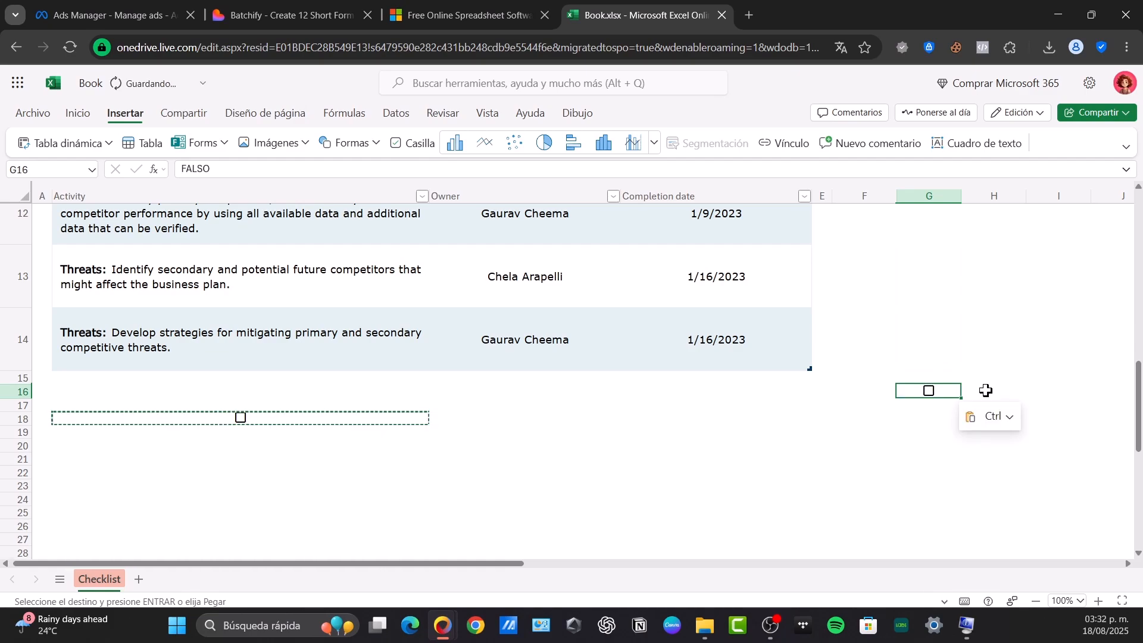
# Step: Label the copied checkbox by entering "Finished" in cell H16
pyautogui.click(986, 389)
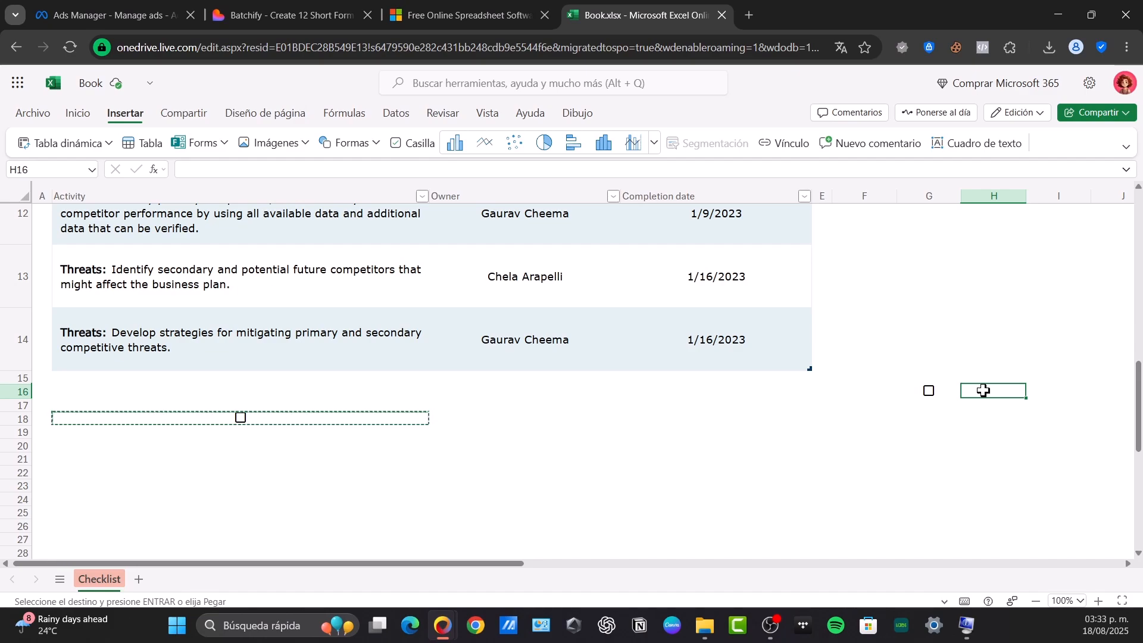
pyautogui.write('Finisged')
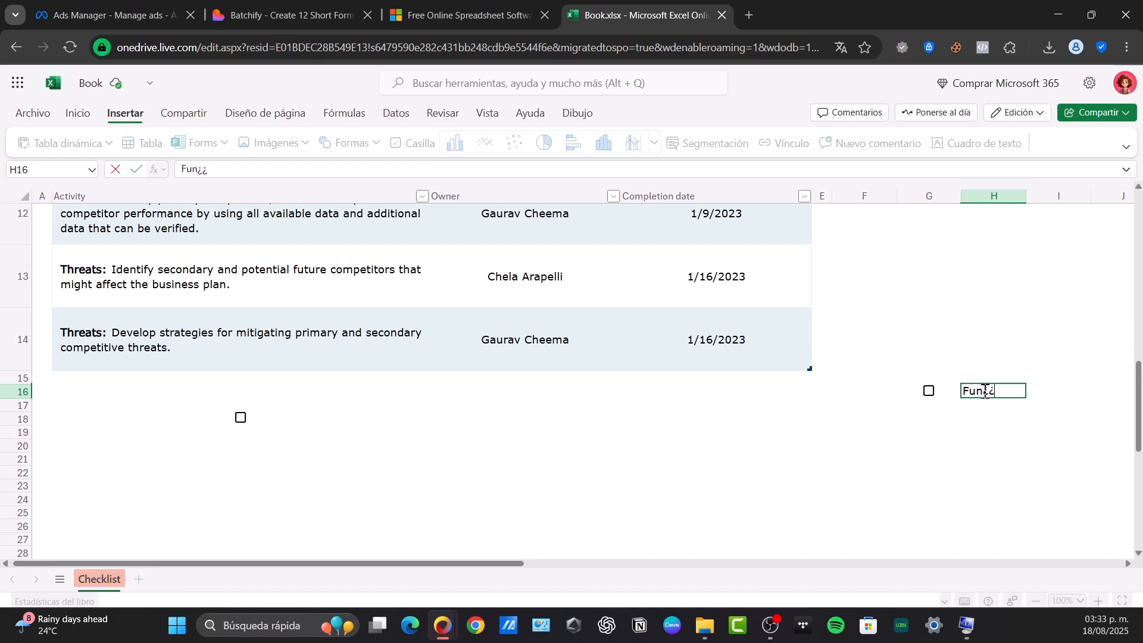
pyautogui.press('BackSpace')
pyautogui.press('BackSpace')
pyautogui.press('BackSpace')
pyautogui.write('hed')
pyautogui.click(967, 414)
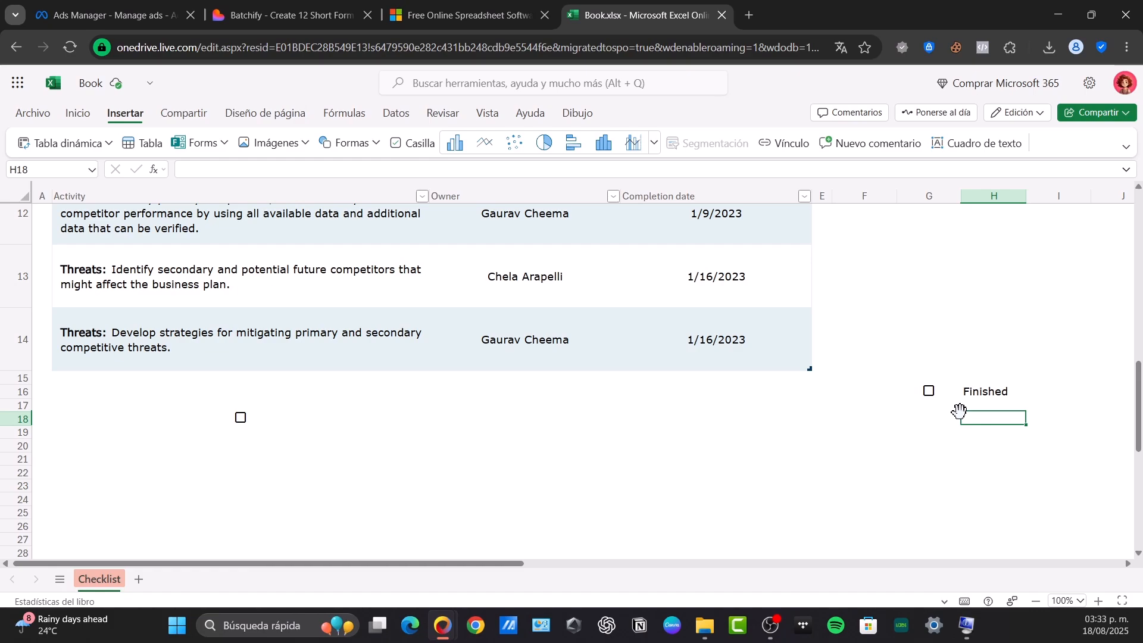
# Step: Open the cell formatting options for the checkbox in G16 and review the font, border, number and alignment settings
pyautogui.rightClick(933, 392)
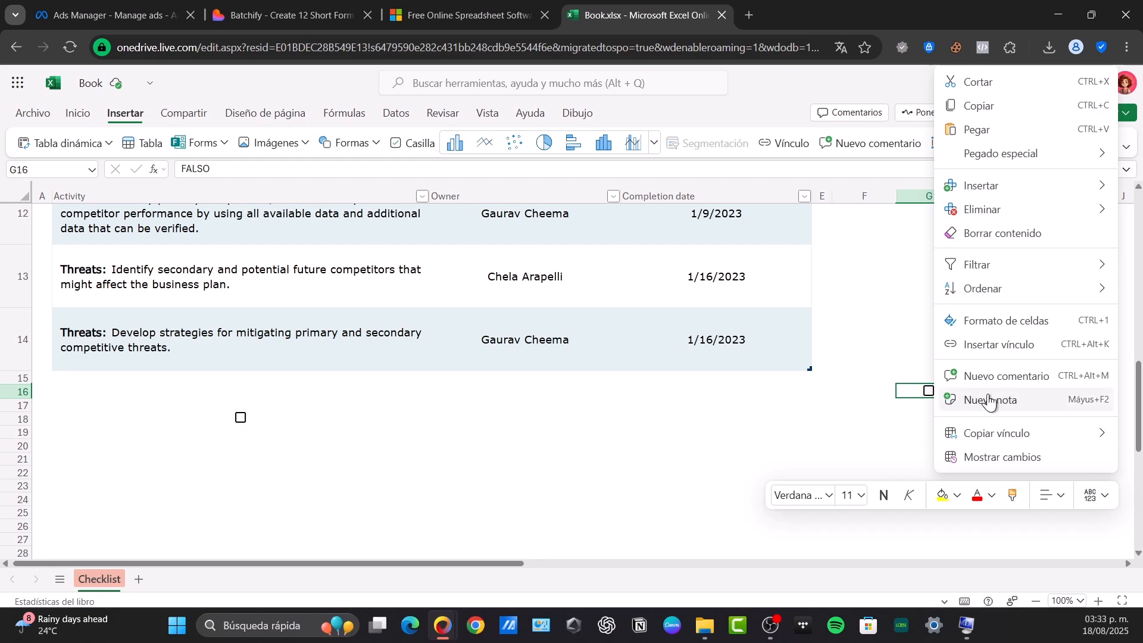
pyautogui.click(1009, 320)
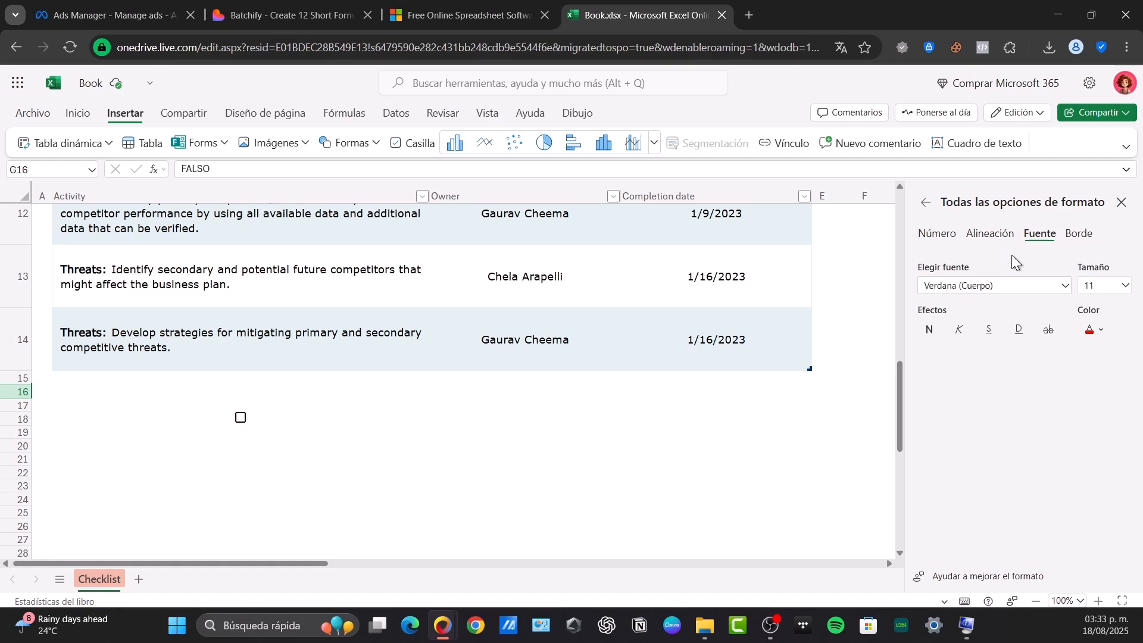
pyautogui.click(926, 203)
pyautogui.click(1020, 399)
pyautogui.click(1079, 233)
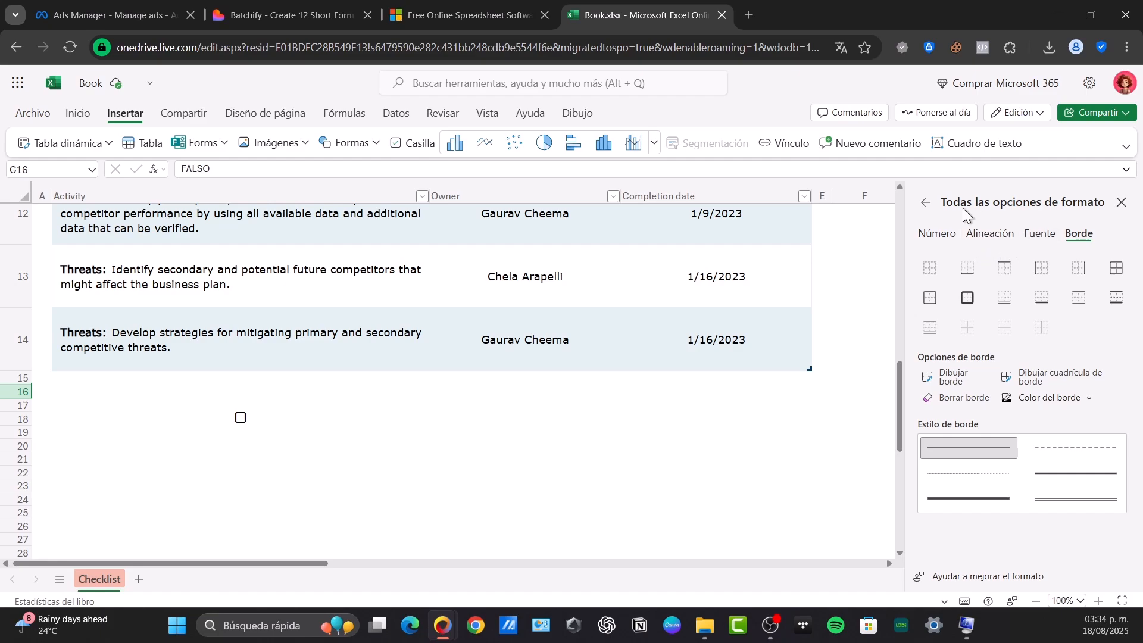
pyautogui.click(939, 236)
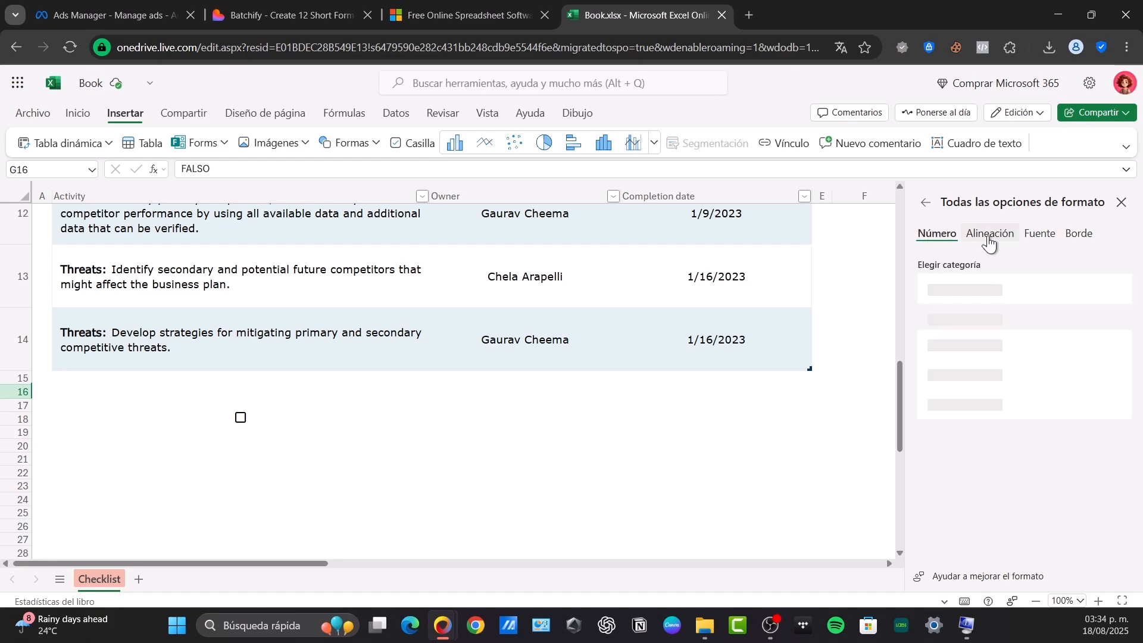
pyautogui.click(988, 235)
# Step: Set the number format category of cell G16 to Personalizada and browse its format types
pyautogui.click(936, 234)
pyautogui.click(997, 294)
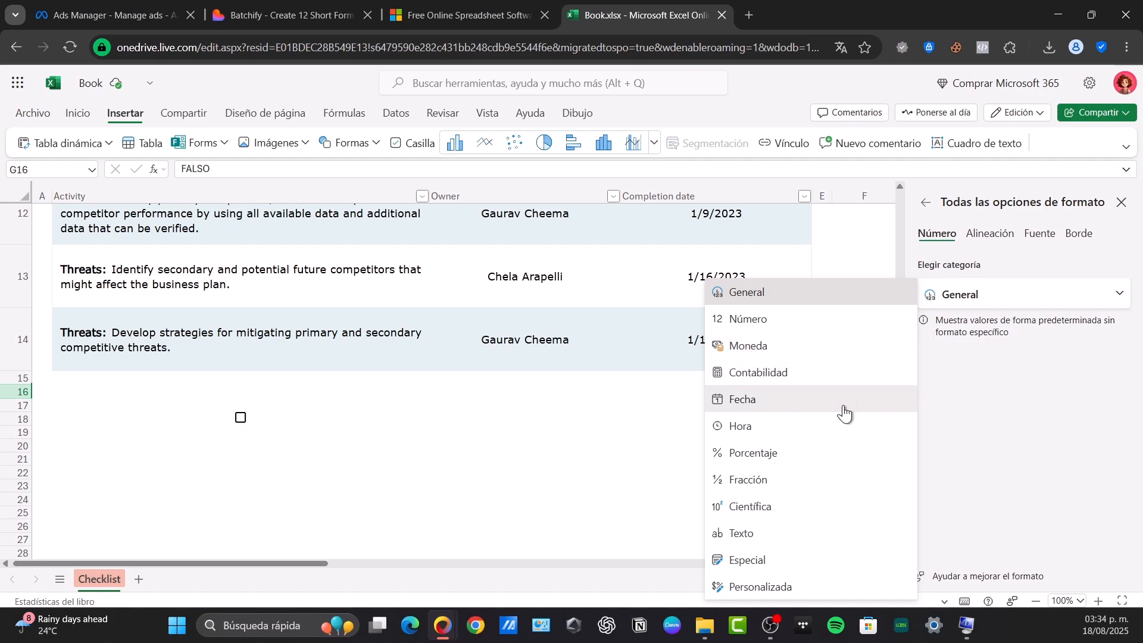
pyautogui.click(828, 588)
pyautogui.scroll(-3, 1011, 429)
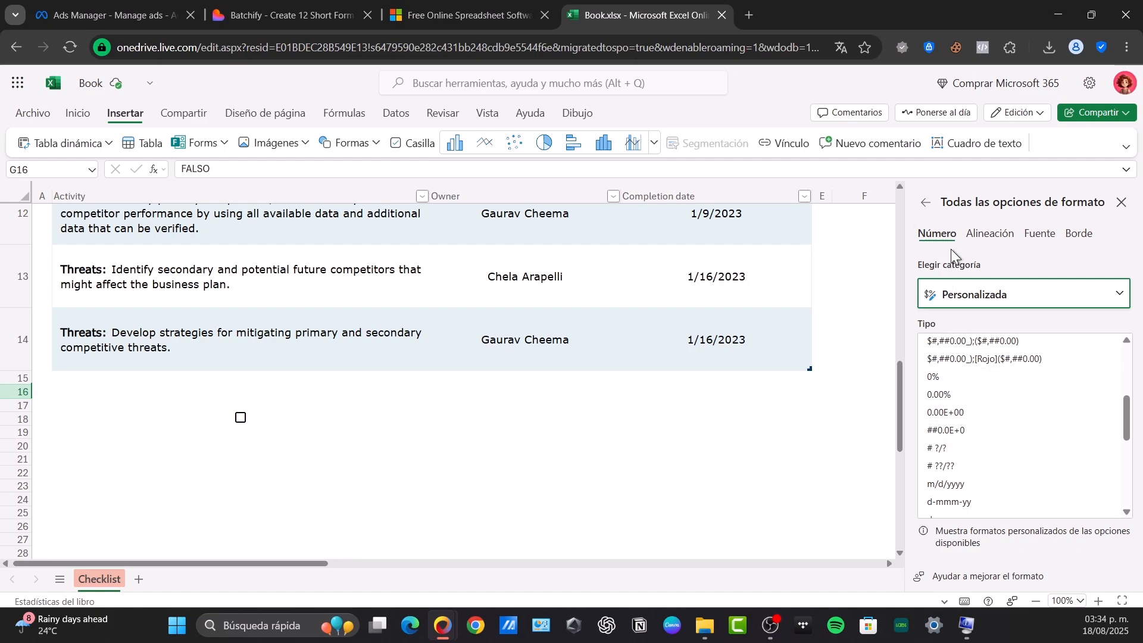
# Step: Review the alignment, font and border settings for the checkbox in G16 and close the formatting options
pyautogui.click(990, 235)
pyautogui.click(1039, 234)
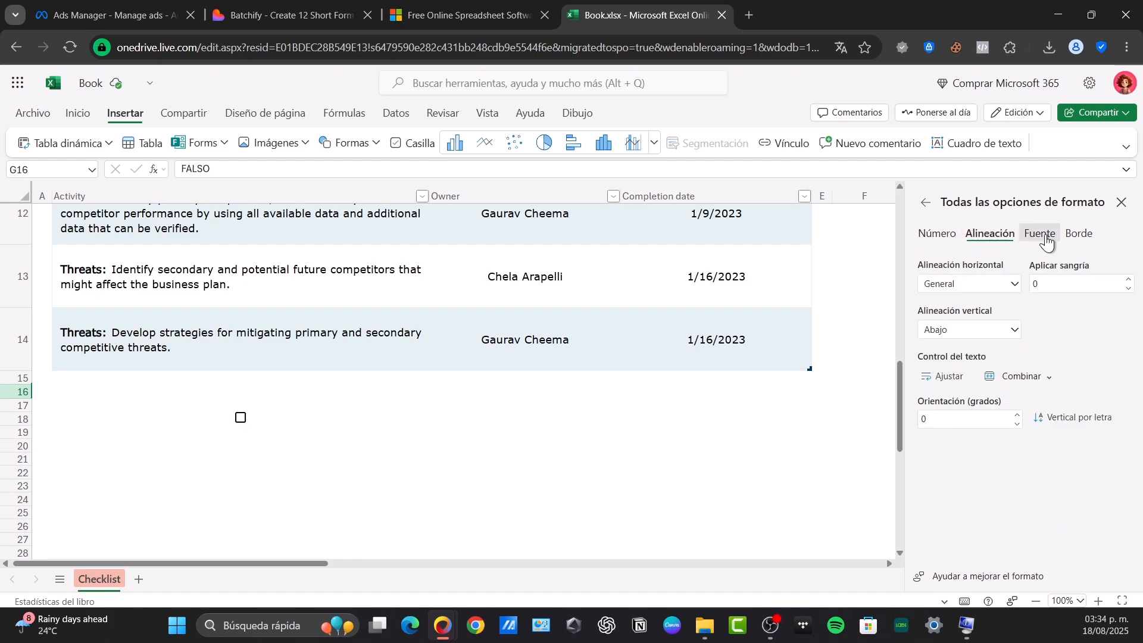
pyautogui.click(1078, 234)
pyautogui.click(925, 202)
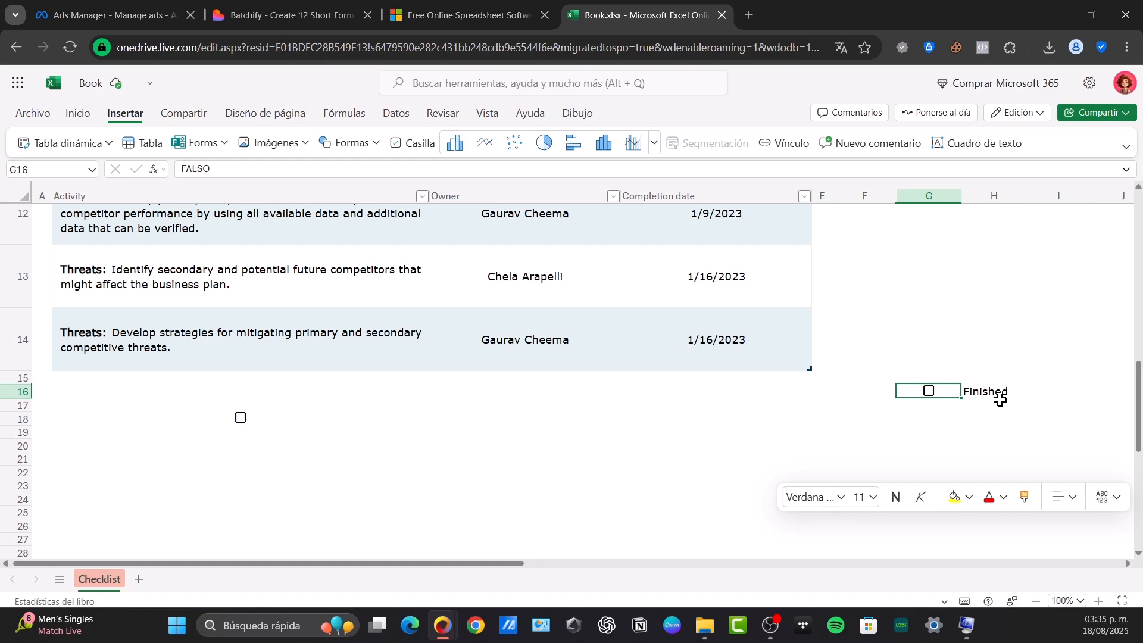
# Step: Enter the formula =SI(G16, "COMPLETED", "PENDING") in cell H19 and dismiss the insert-function tip
pyautogui.click(826, 427)
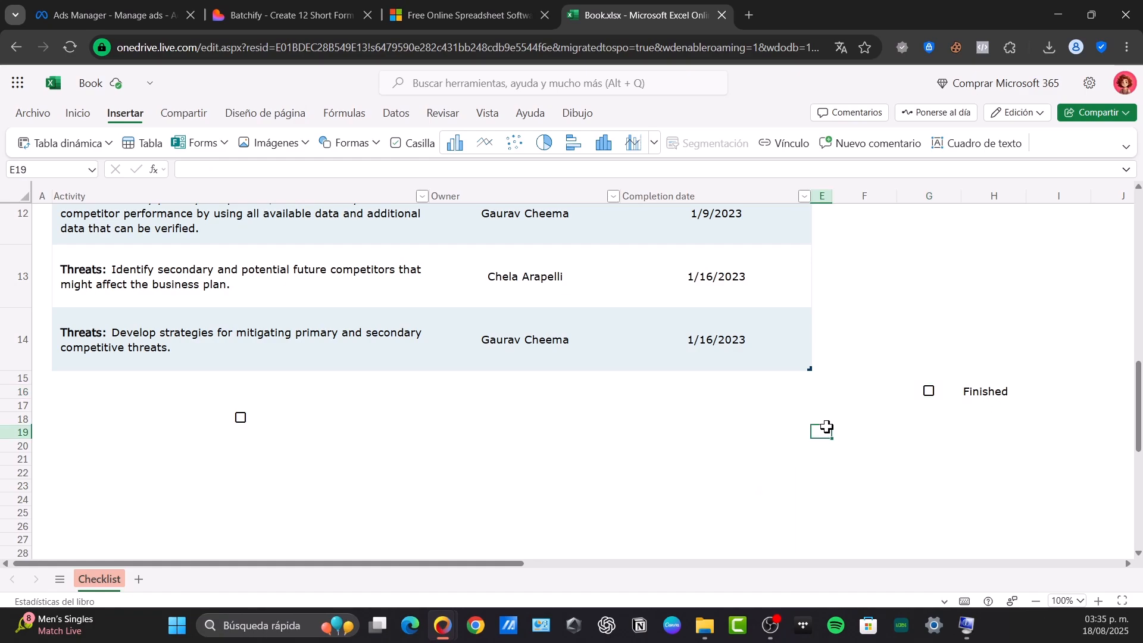
pyautogui.click(973, 431)
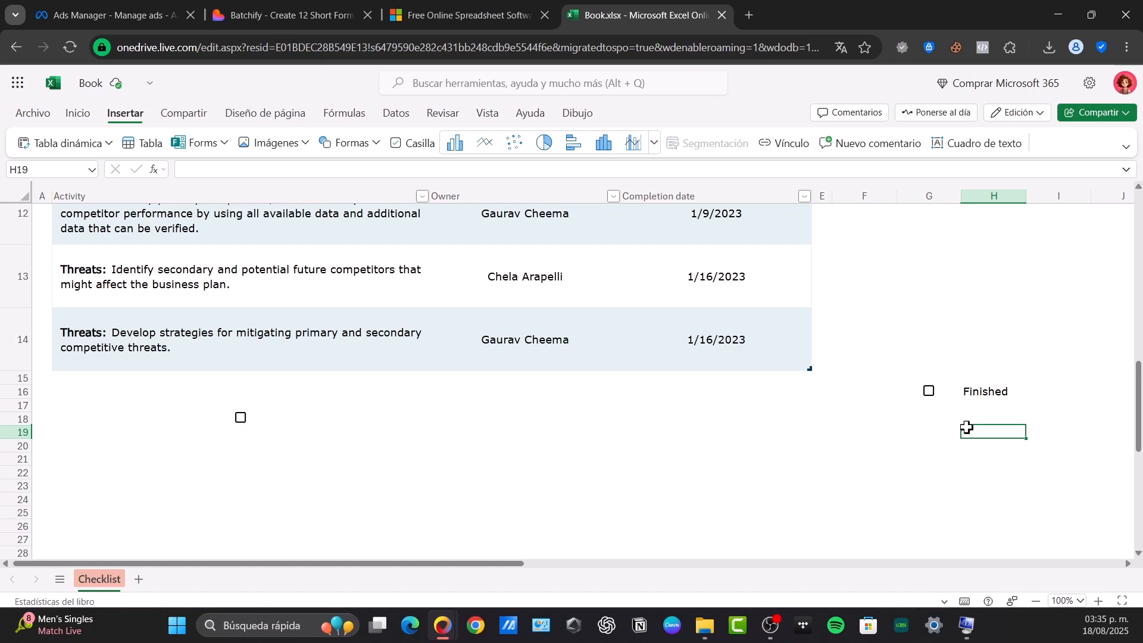
pyautogui.click(215, 171)
pyautogui.write('=')
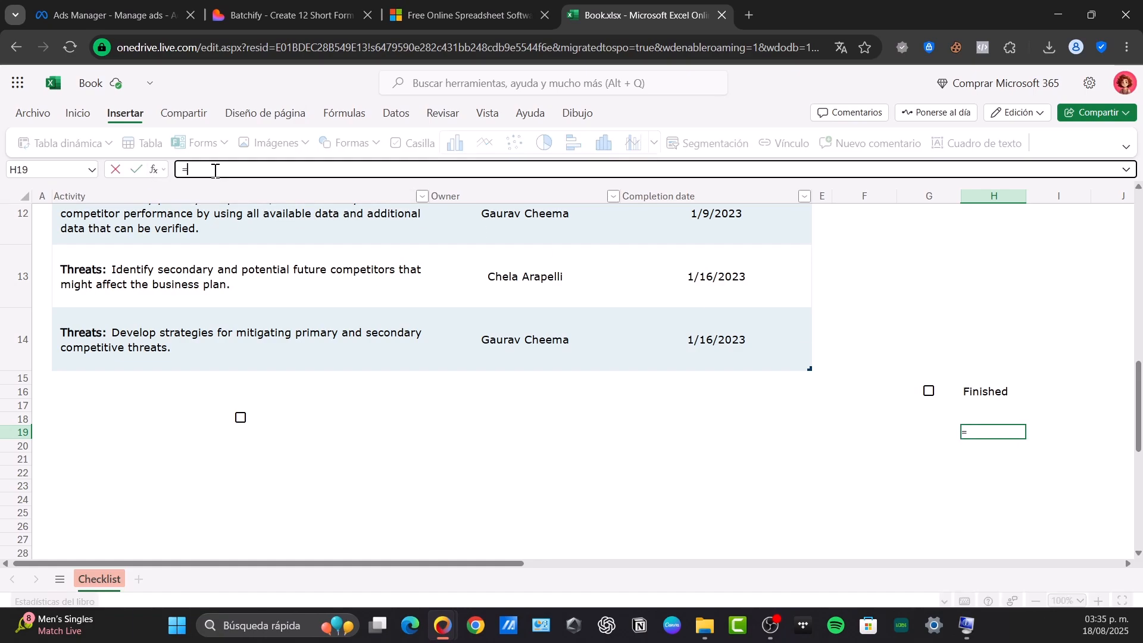
pyautogui.write('SI(')
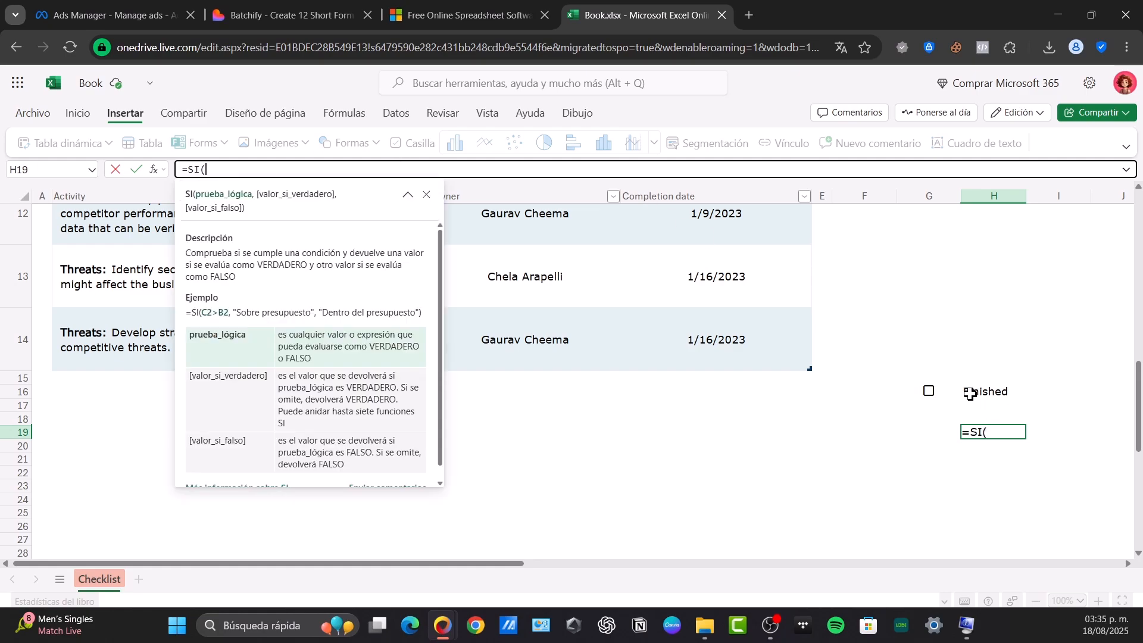
pyautogui.click(943, 392)
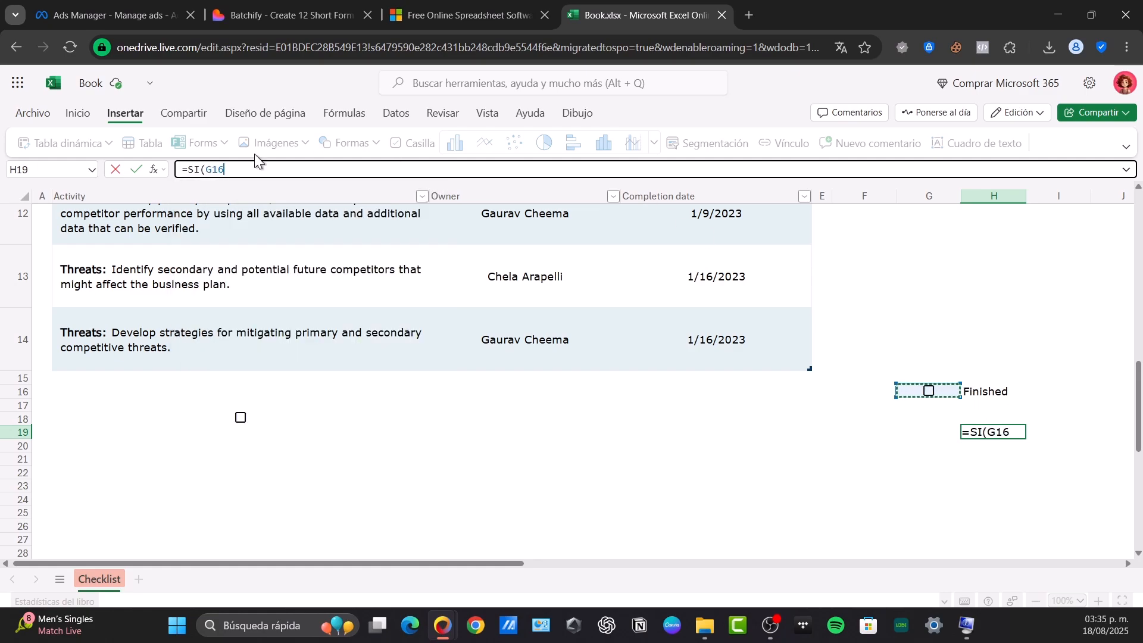
pyautogui.write(', "COMPLETED')
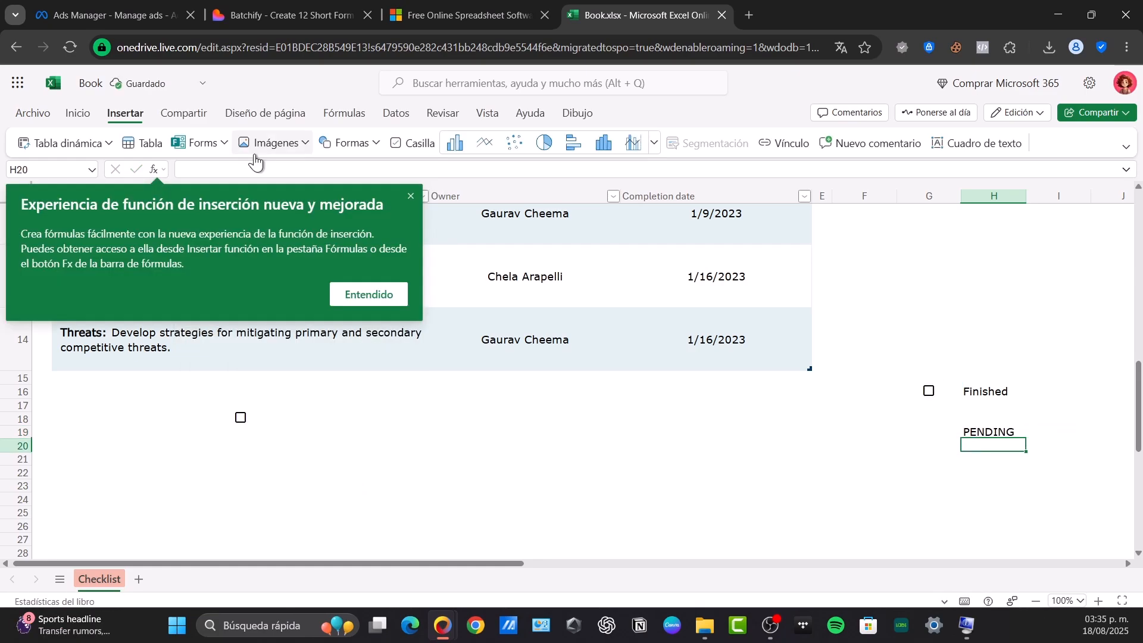
pyautogui.click(375, 299)
# Step: Test the formula in H19 by checking and unchecking the checkbox in cell G16
pyautogui.click(1003, 434)
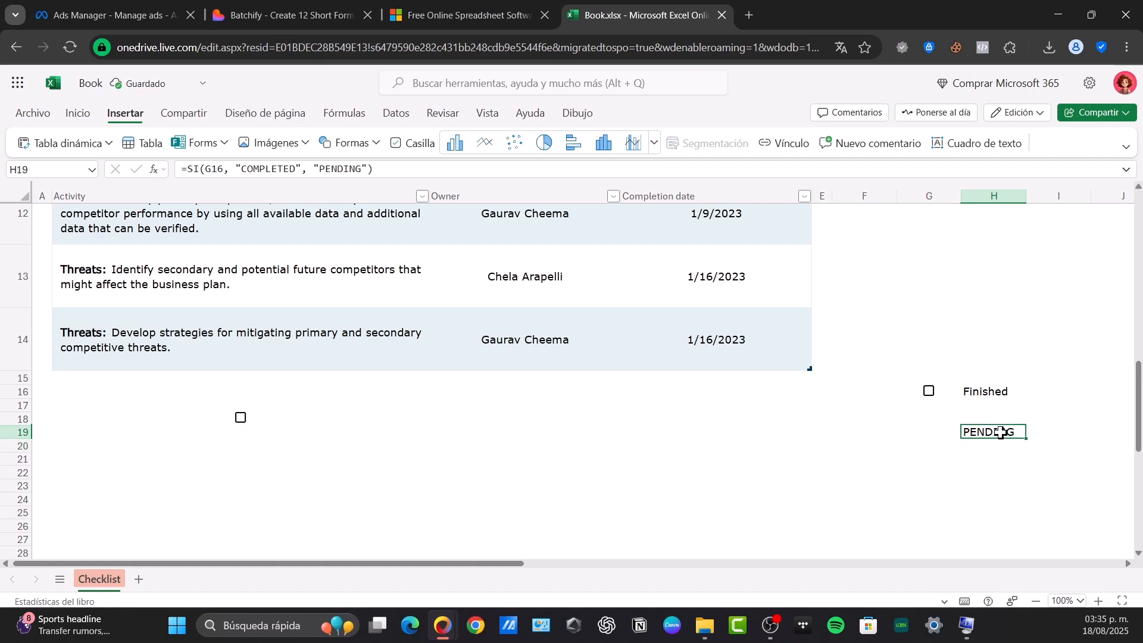
pyautogui.click(929, 393)
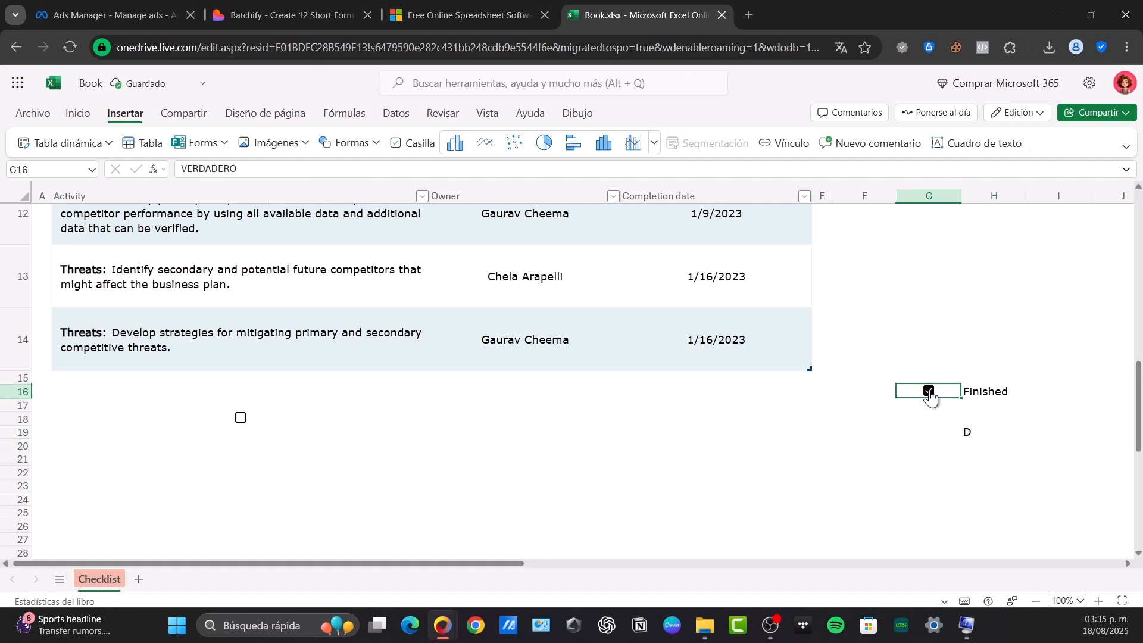
pyautogui.click(929, 391)
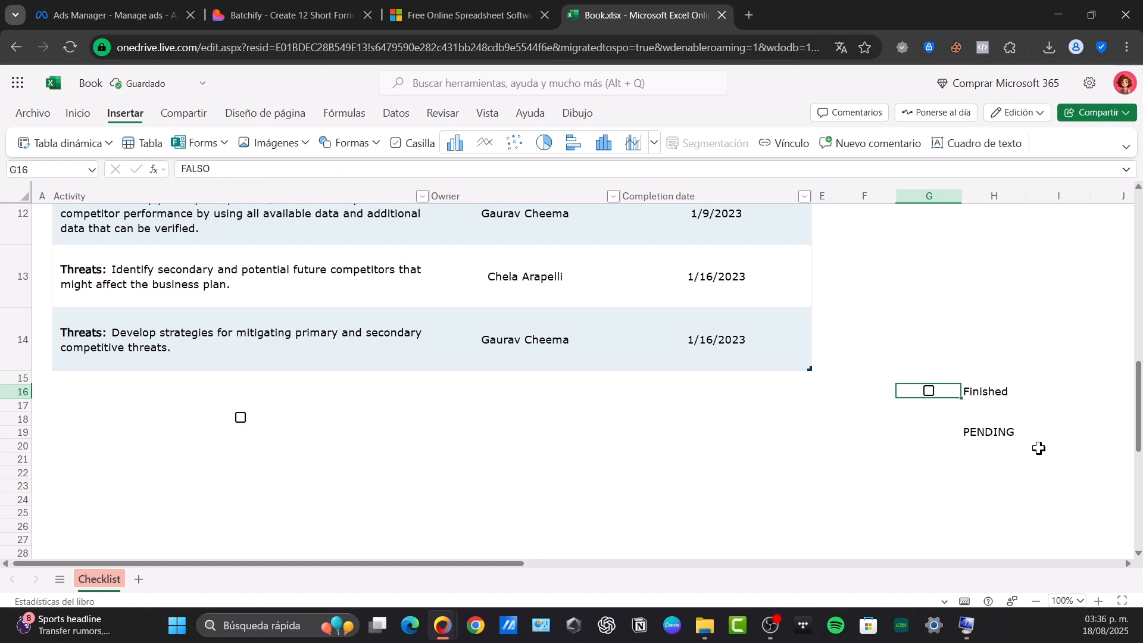